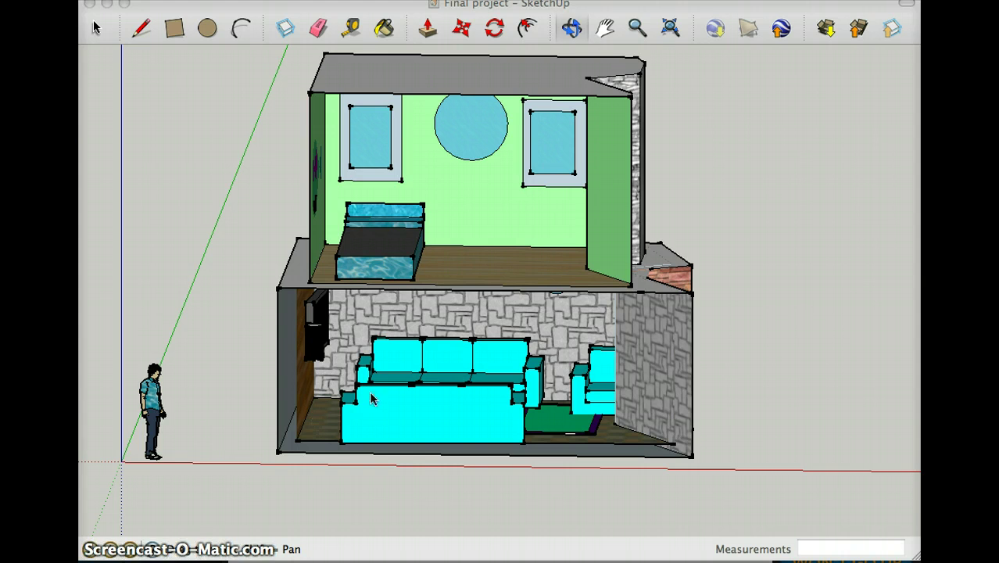
Examine the two-storey house from the rear stone facade with its framed windows round to the open bedroom side with the fish mural.
click(572, 27)
drag(676, 242, 100, 204)
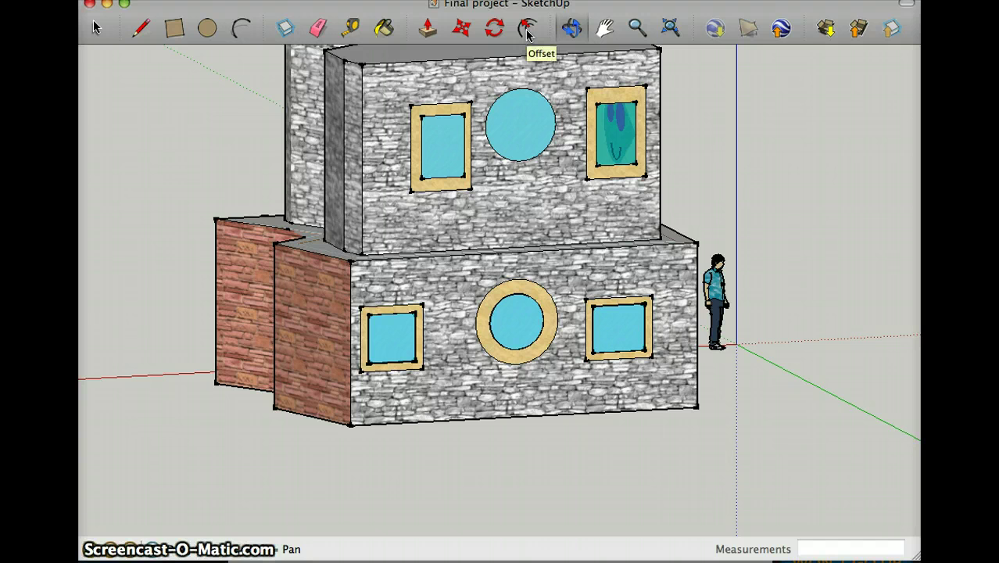
drag(544, 157, 464, 176)
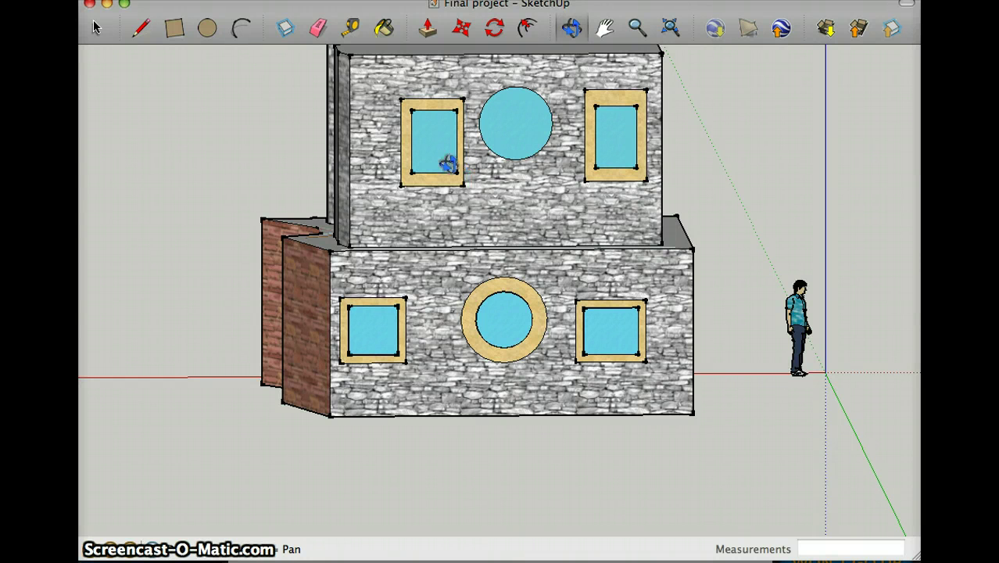
drag(408, 251, 516, 265)
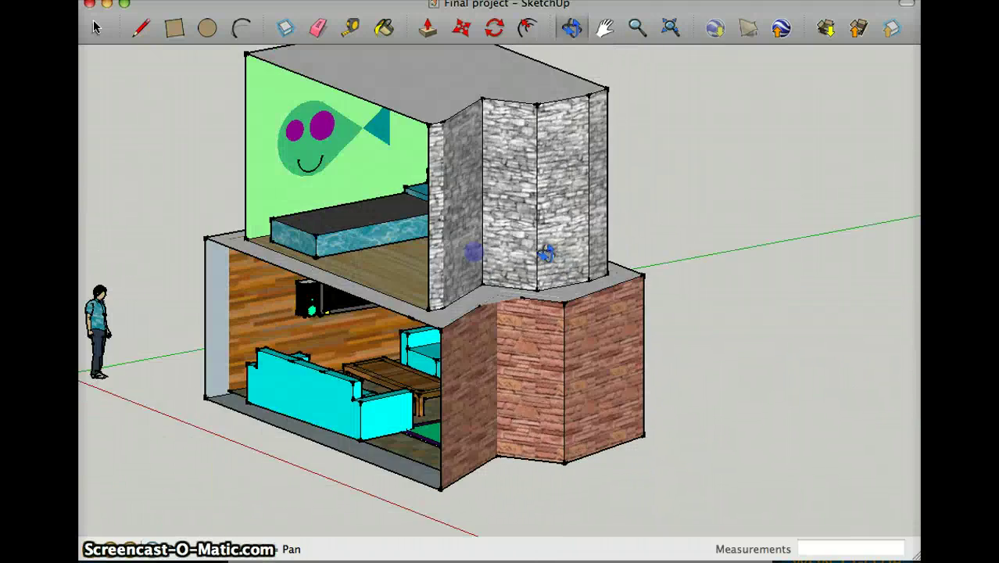
drag(542, 250, 329, 118)
click(243, 26)
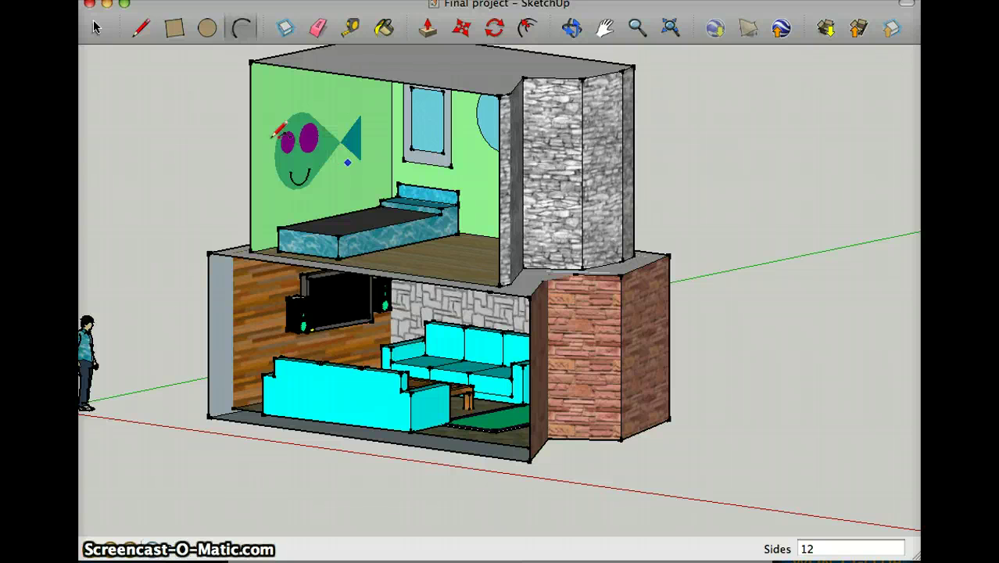
click(571, 28)
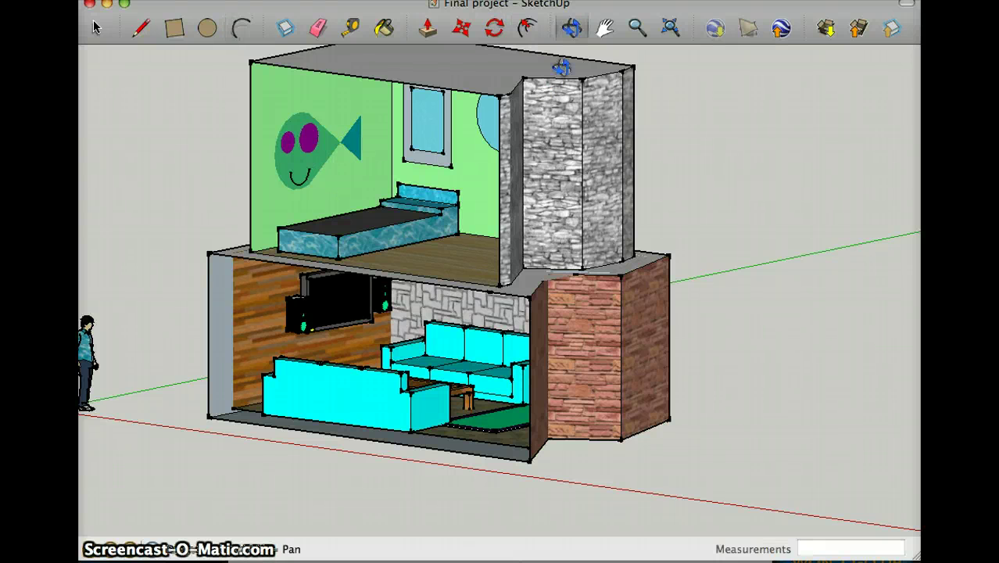
drag(525, 216, 504, 212)
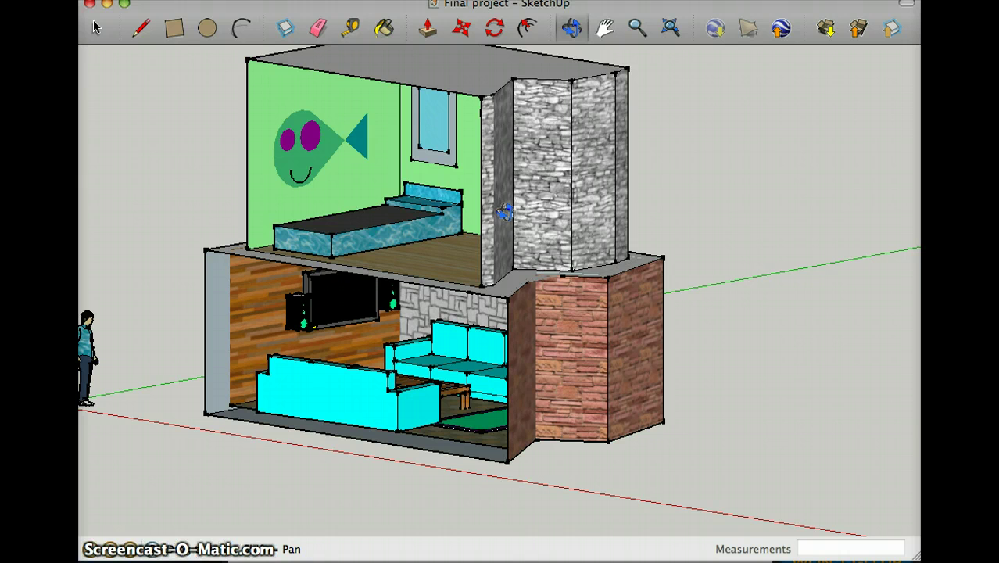
drag(586, 181, 416, 329)
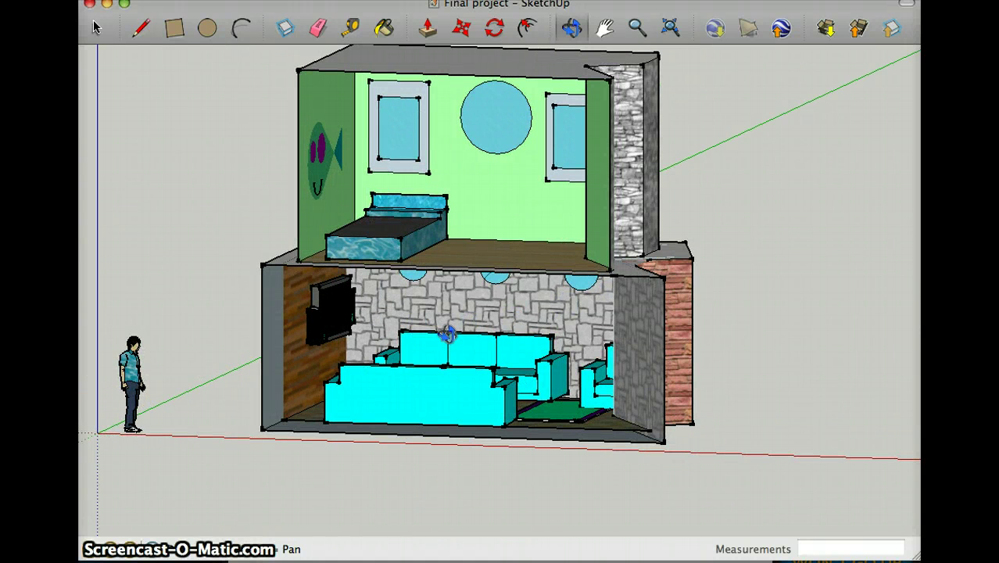
Examine the bedroom and living-room back walls and their windows from eye level and from slightly above.
drag(459, 329, 589, 227)
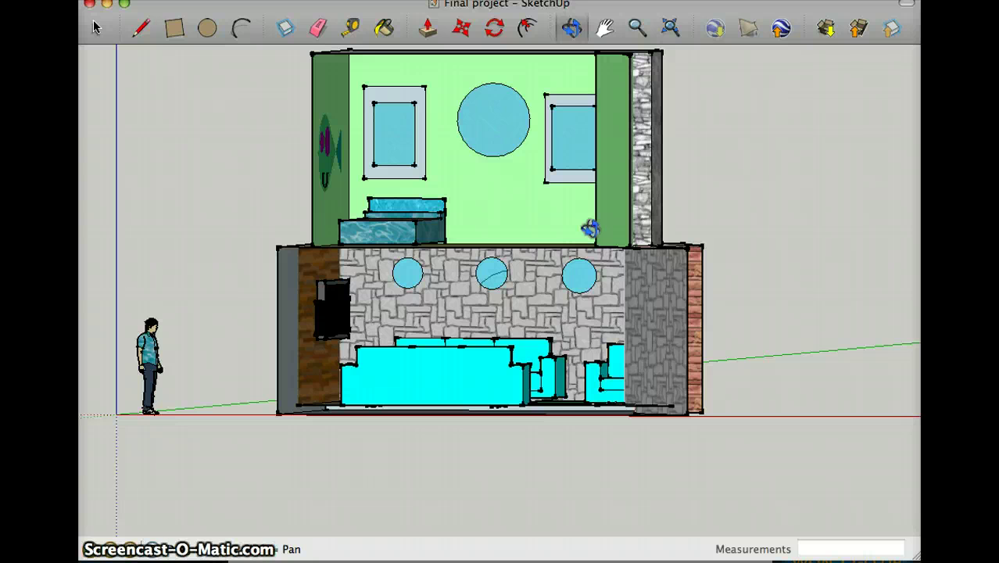
click(353, 32)
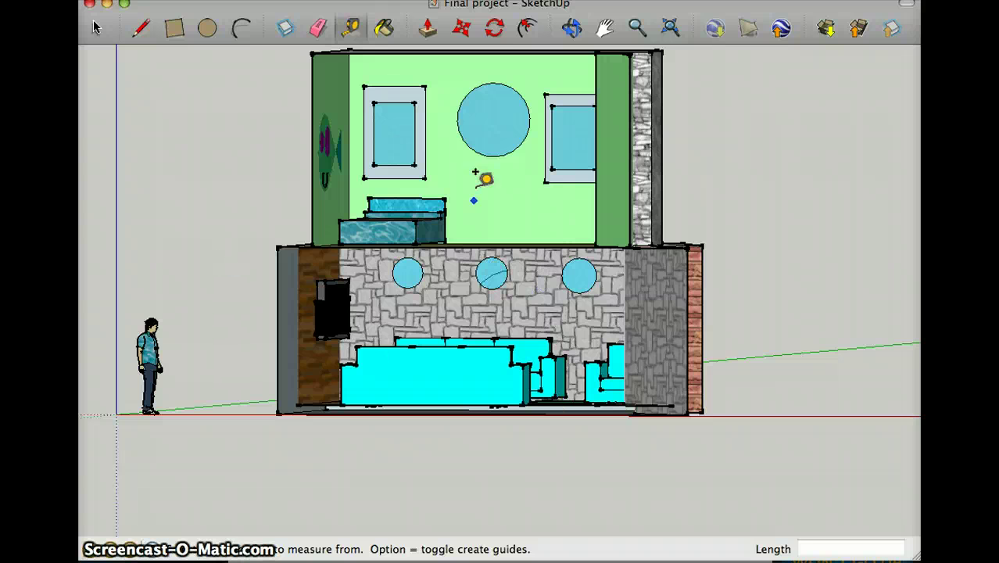
click(572, 28)
drag(504, 273, 610, 325)
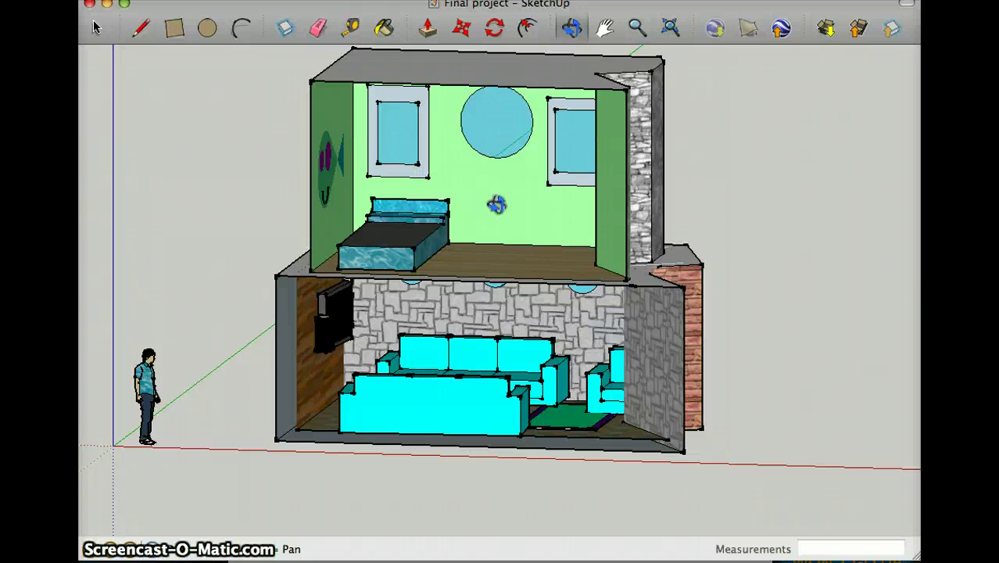
drag(522, 268, 505, 249)
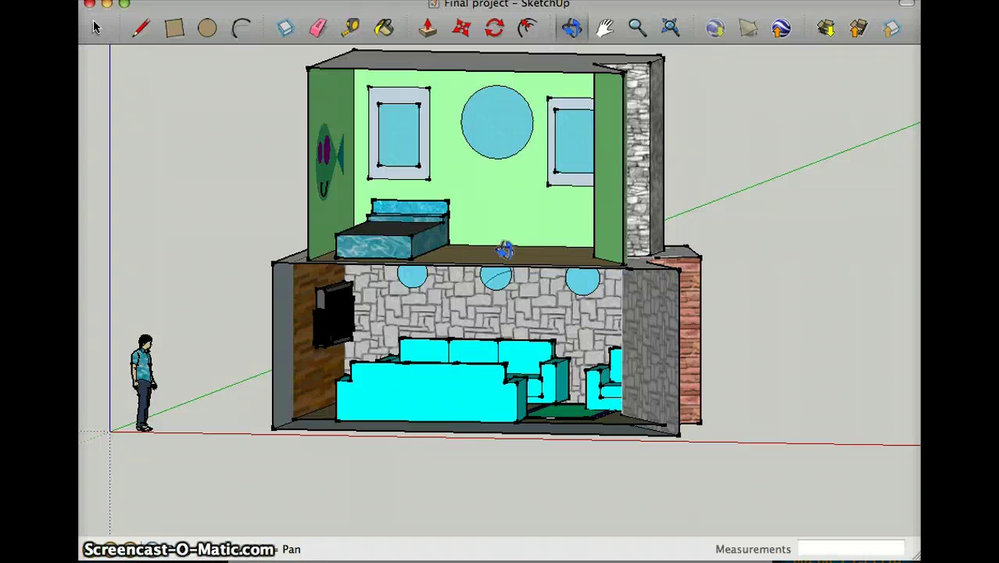
drag(505, 248, 546, 225)
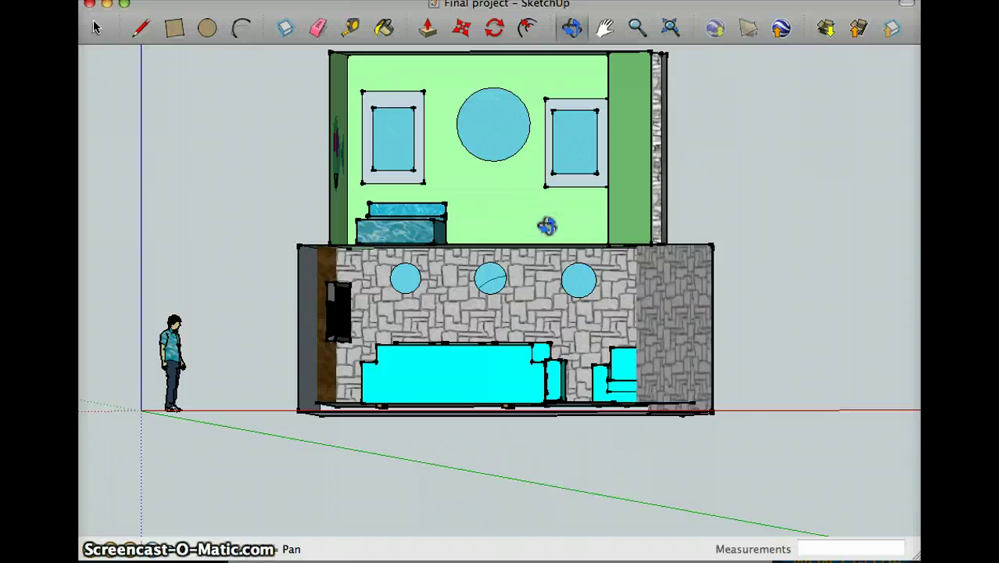
drag(541, 261, 391, 239)
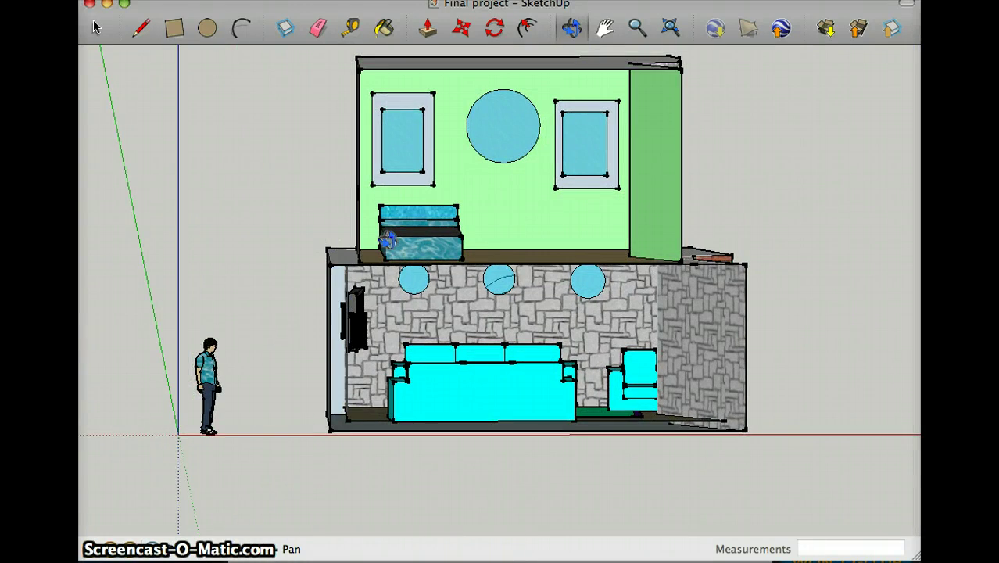
drag(432, 272, 385, 307)
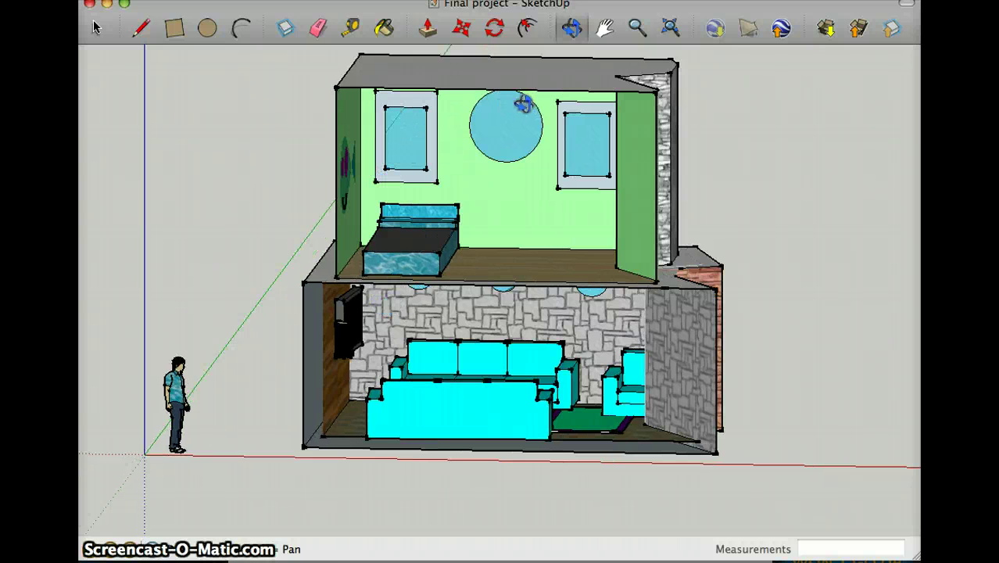
Examine the fish mural, bed, television wall and sofas from the side, from above and from the open front.
drag(553, 108, 252, 179)
drag(461, 185, 380, 161)
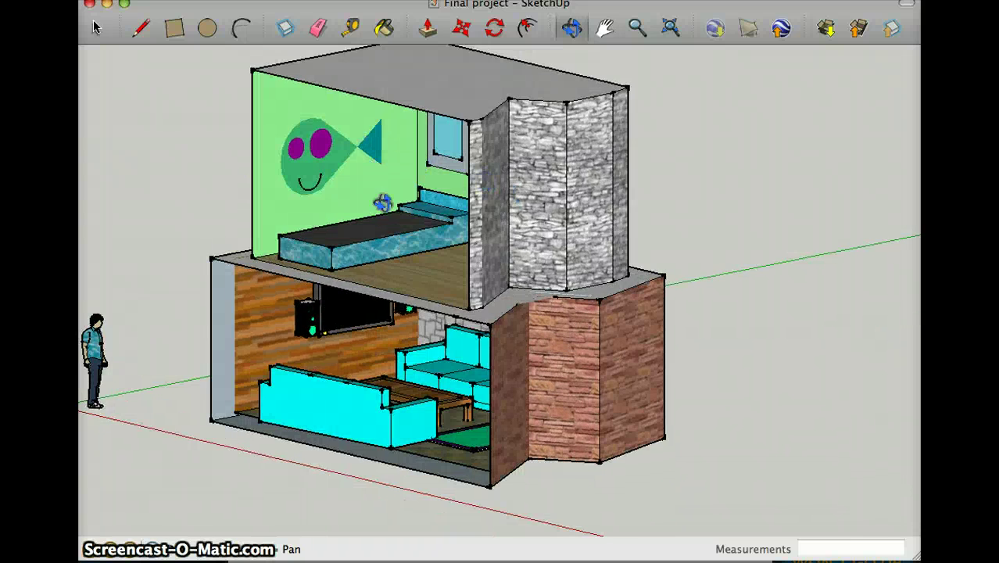
drag(382, 202, 514, 403)
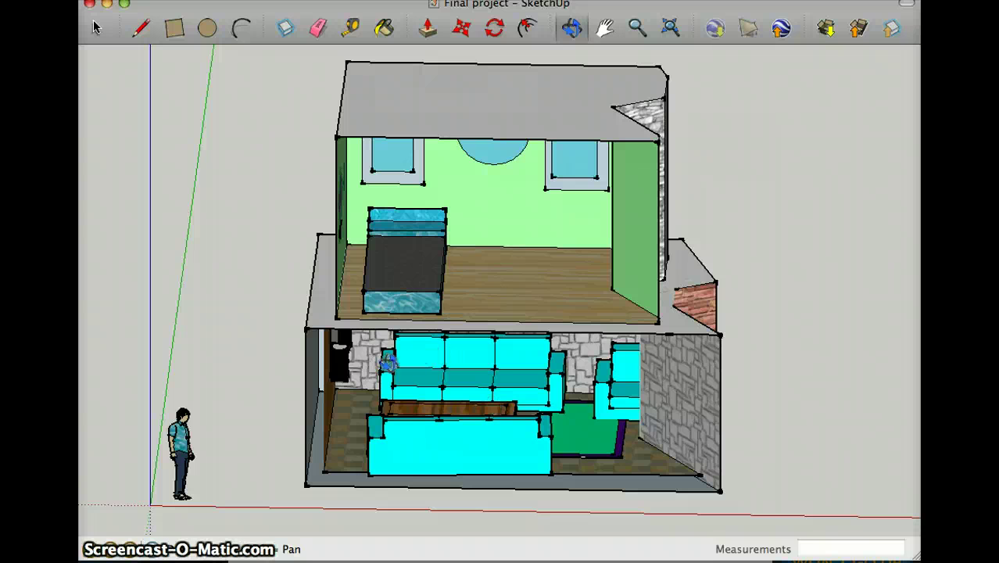
drag(388, 361, 279, 290)
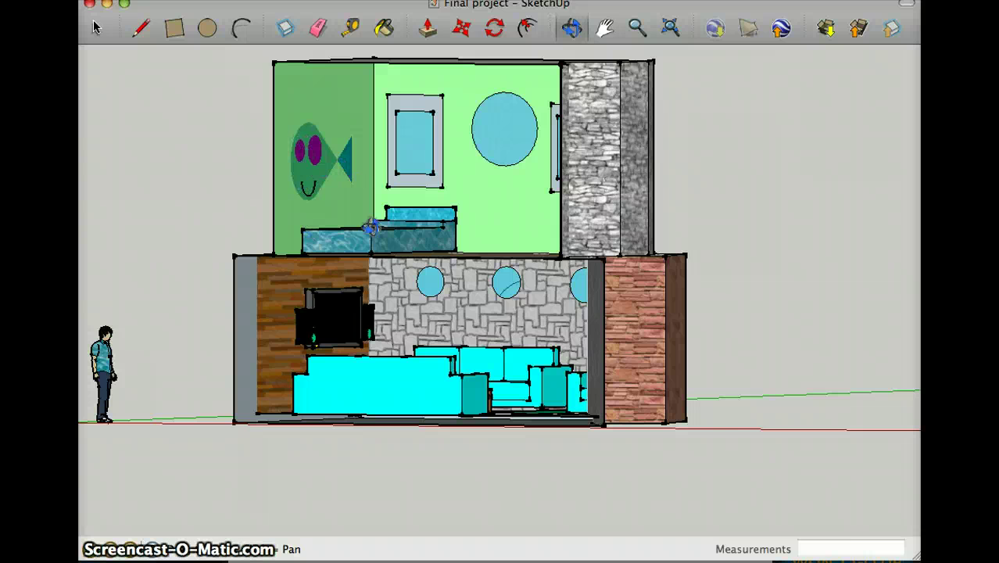
drag(389, 248, 444, 310)
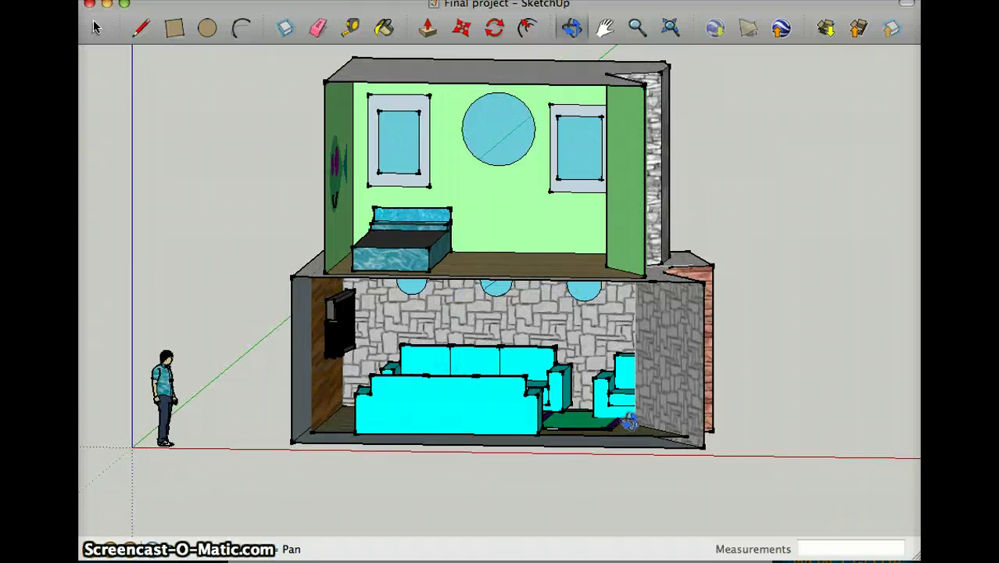
drag(629, 420, 401, 7)
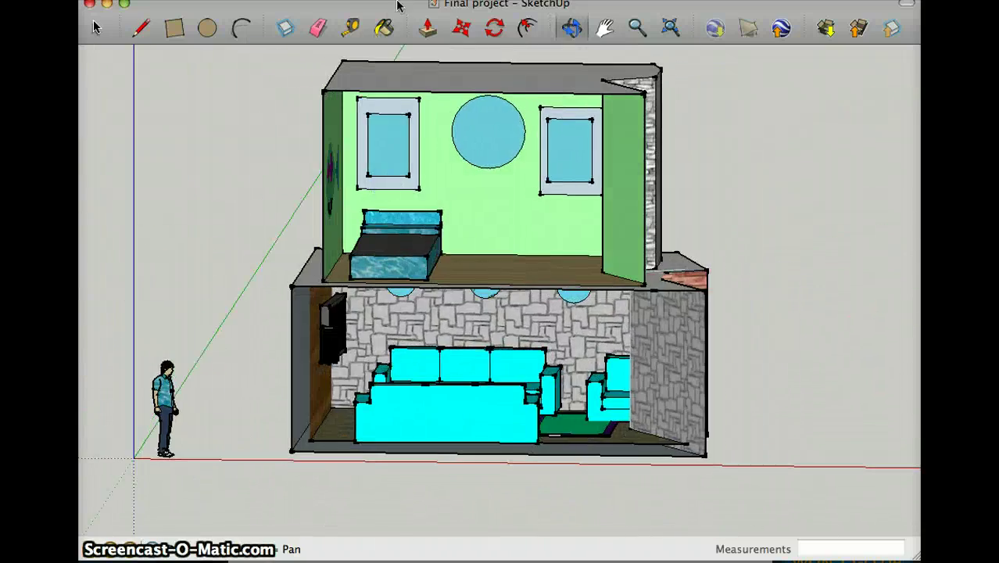
Paint the bed's headboard with the sandy, pebble-coloured texture from the Water materials.
click(400, 1)
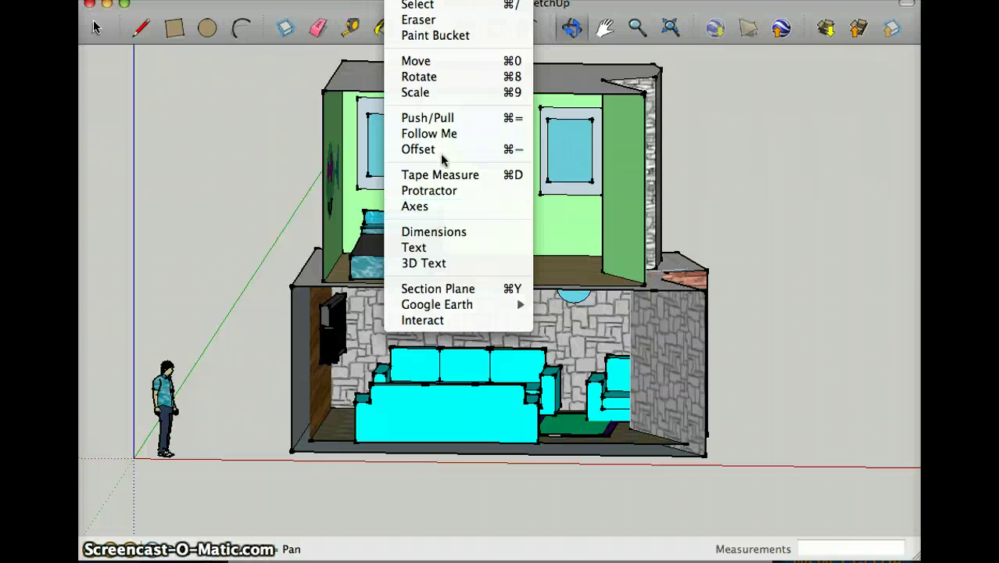
mouse_move(450, 2)
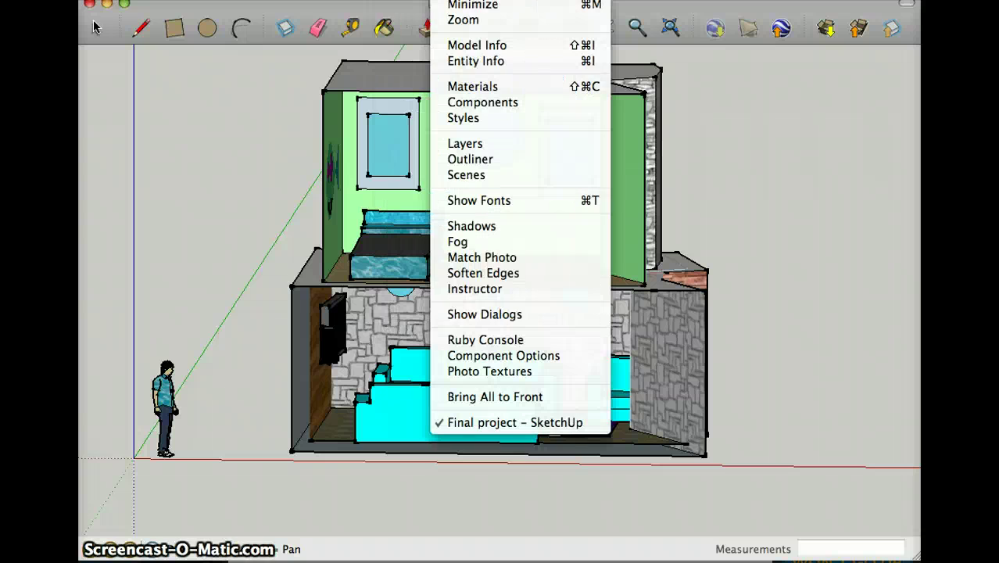
click(469, 86)
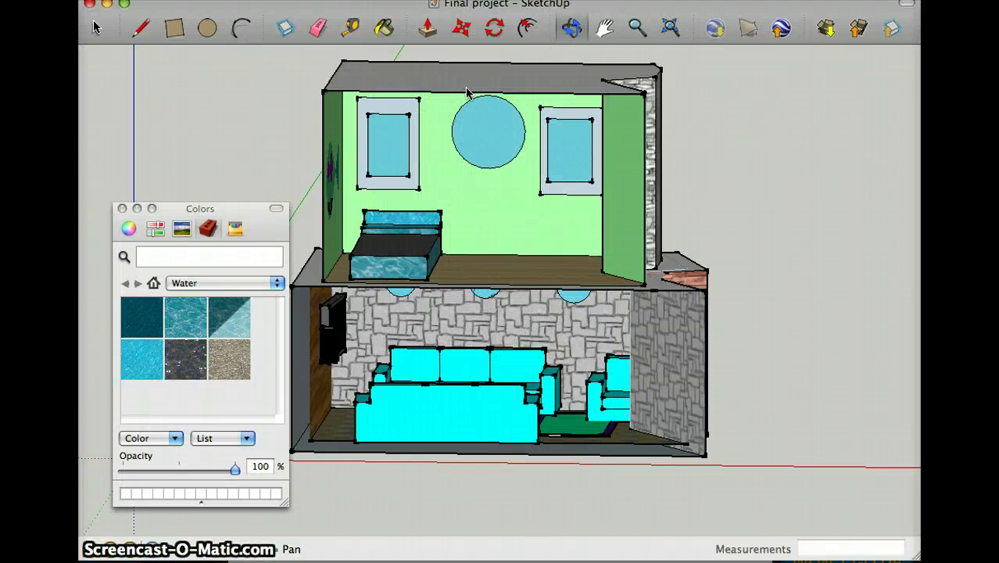
click(278, 284)
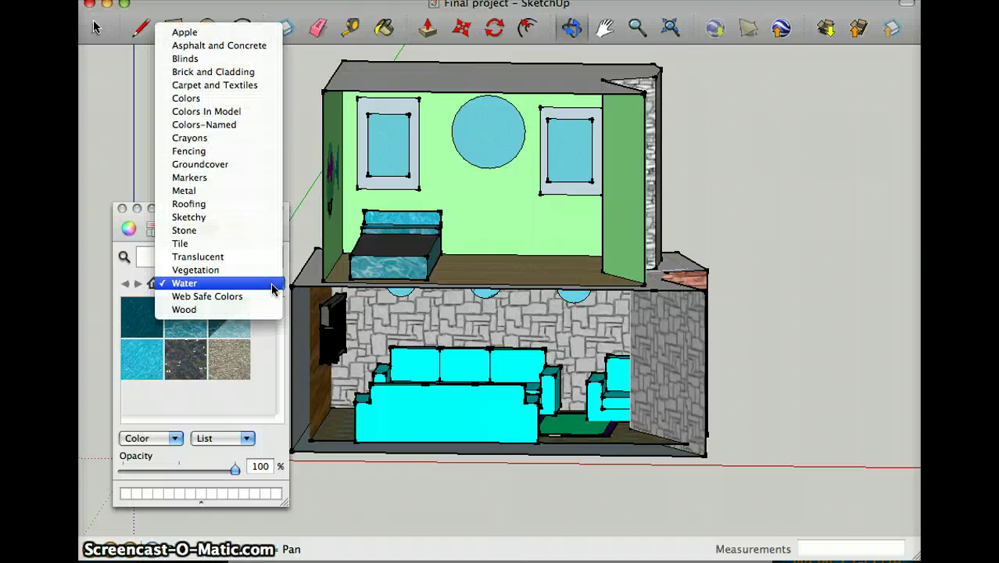
click(198, 285)
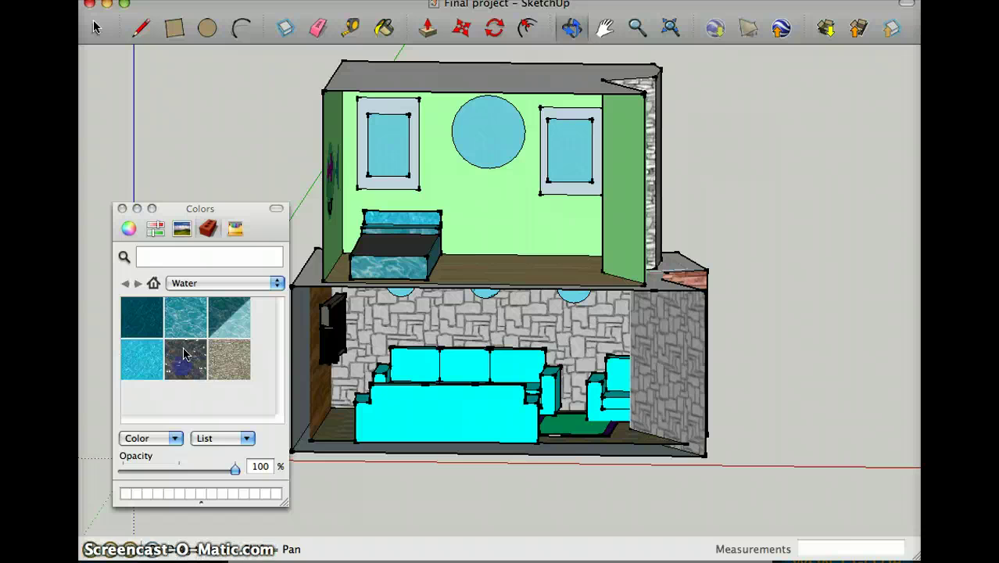
click(185, 316)
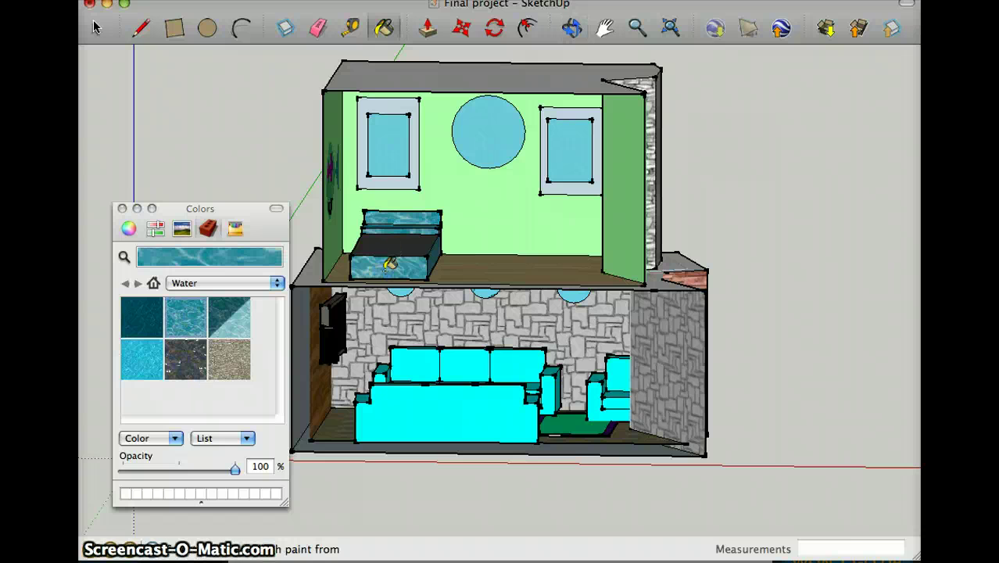
click(235, 374)
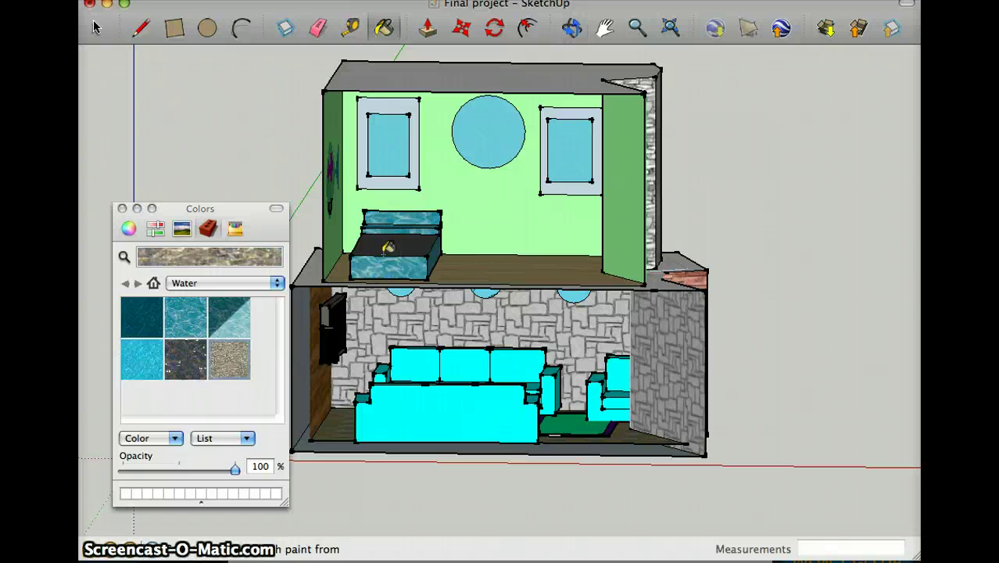
click(401, 265)
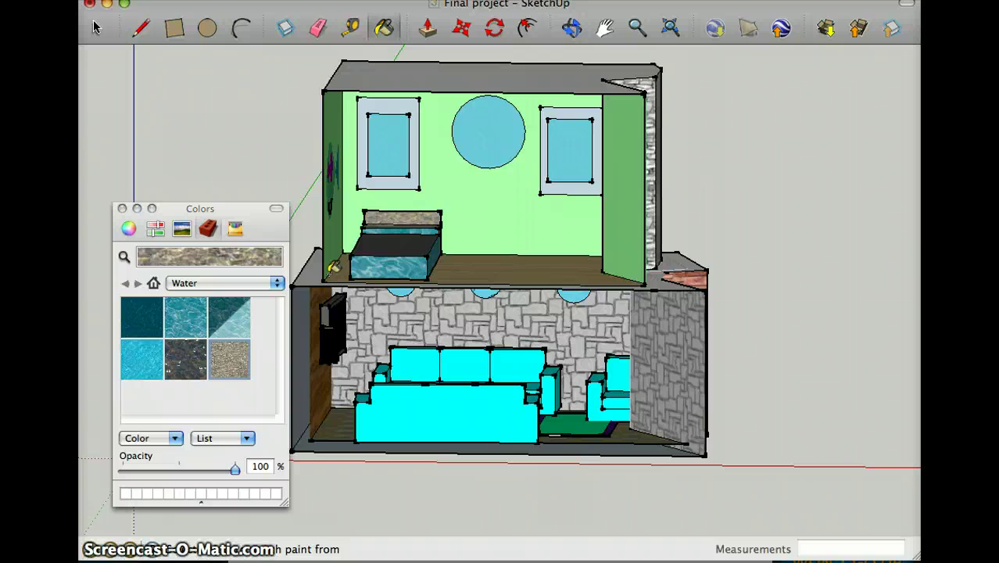
click(122, 209)
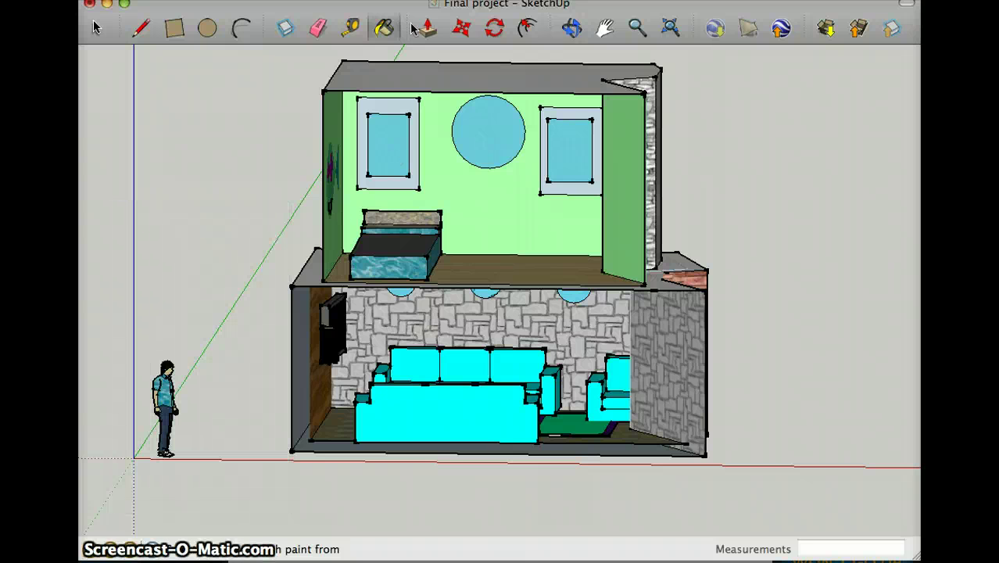
View the painted headboard from above and browse the Colors-Named material collection.
click(572, 28)
drag(524, 201, 525, 261)
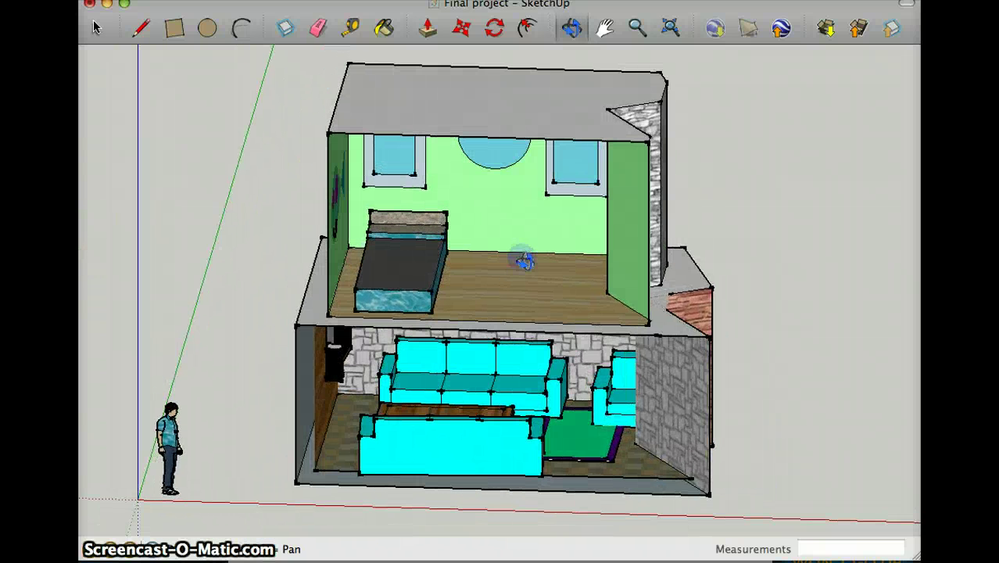
click(450, 0)
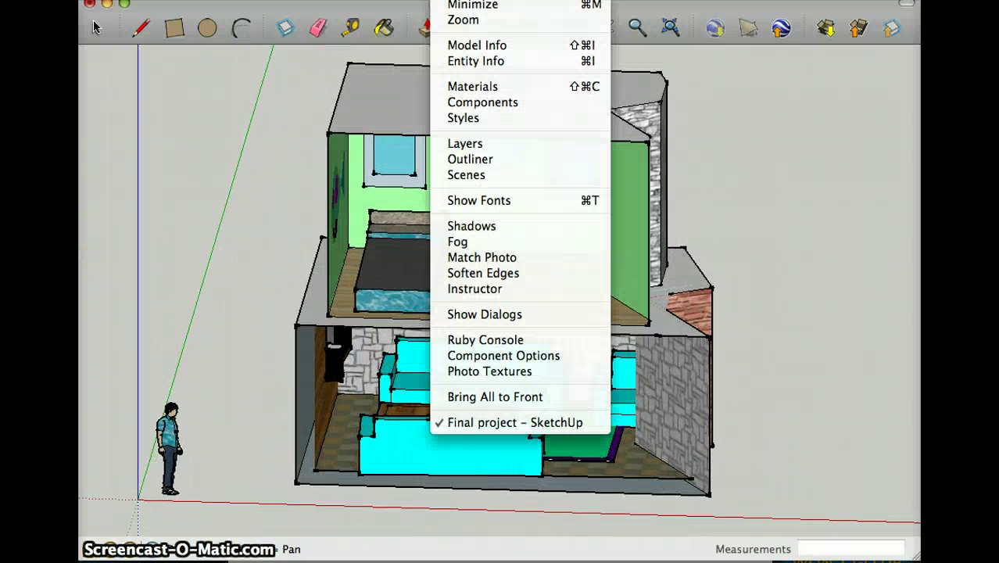
click(482, 89)
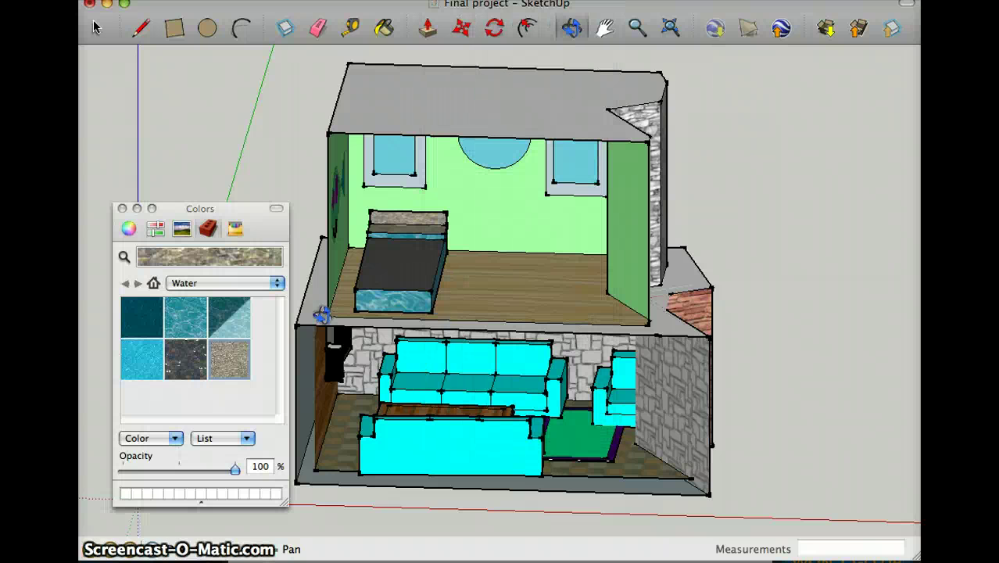
click(275, 284)
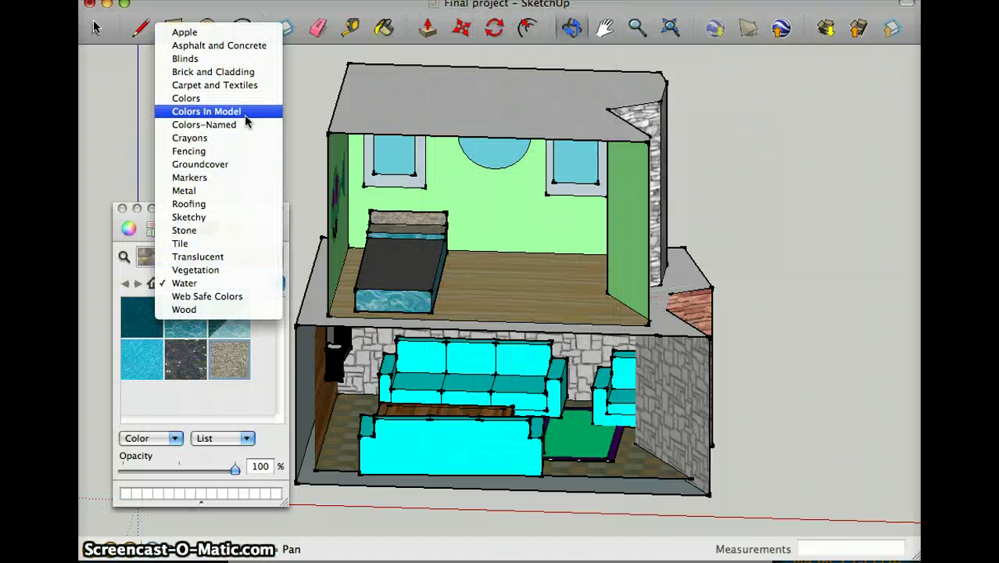
click(246, 125)
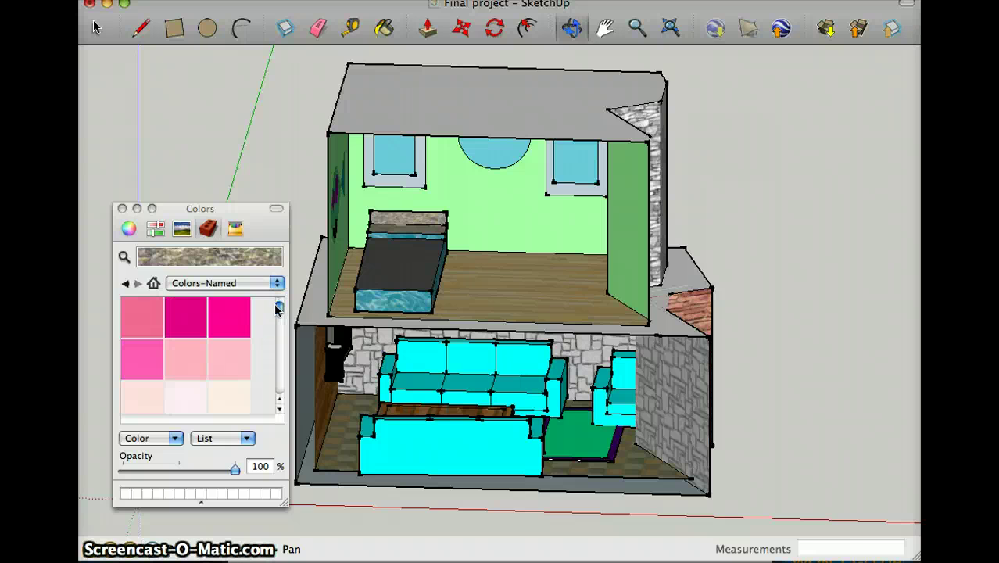
click(122, 209)
Inspect the house from the outer rear corner and return to the open front showing both furnished rooms.
click(571, 29)
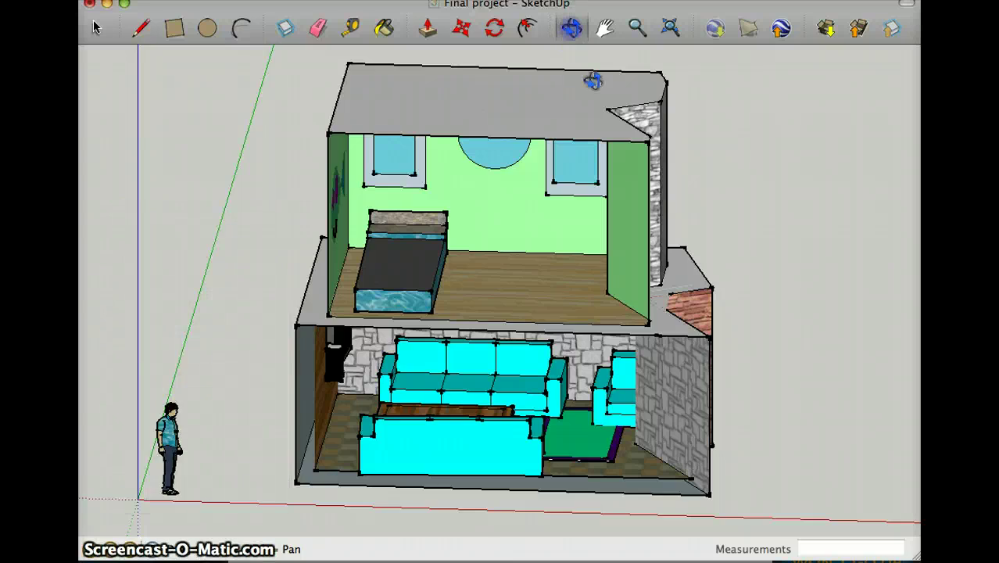
drag(594, 80, 389, 285)
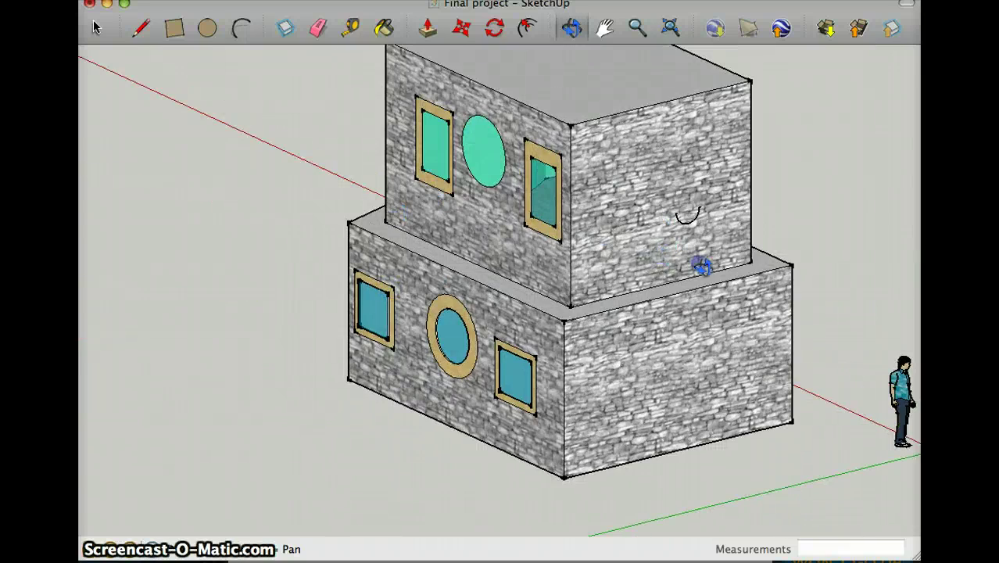
drag(701, 267, 332, 171)
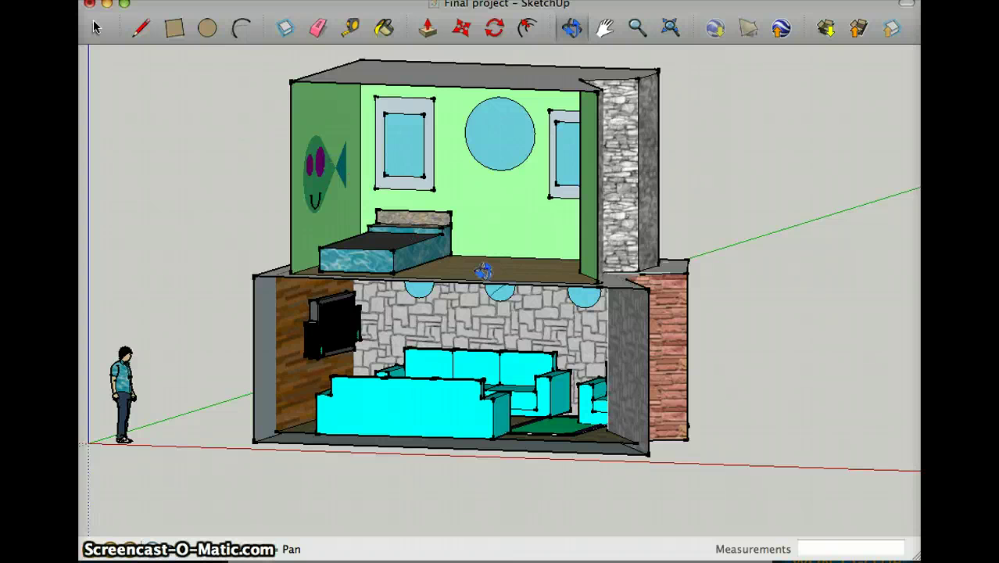
drag(484, 270, 368, 267)
drag(430, 230, 548, 266)
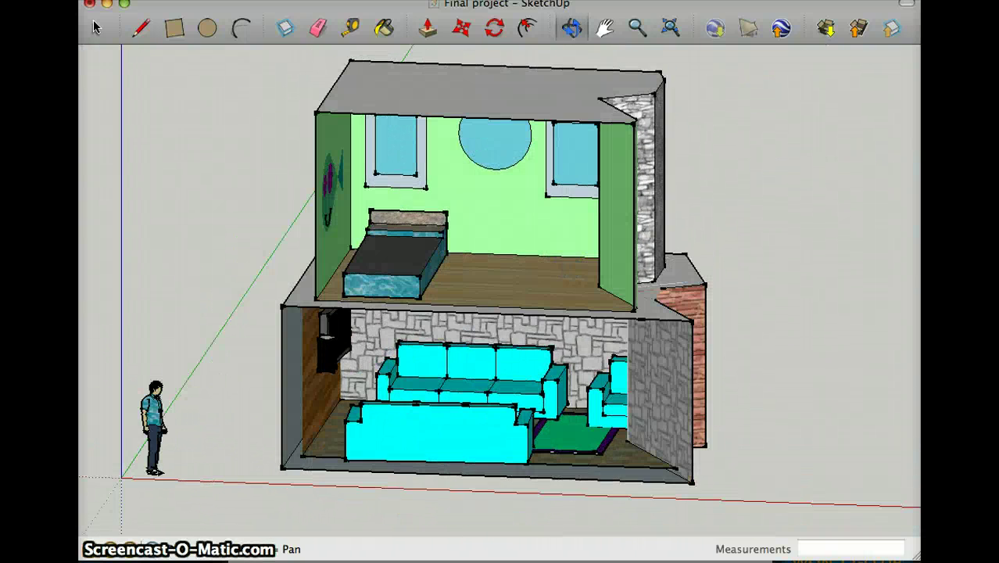